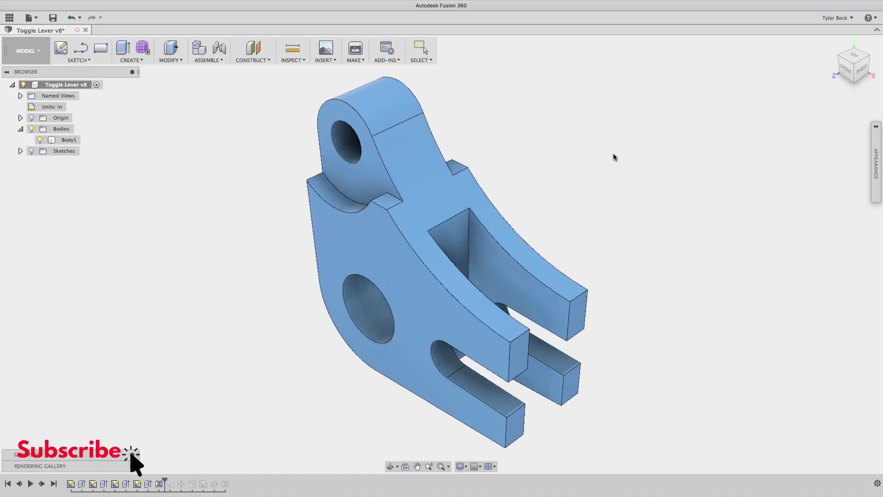
Uniformly scale lever Body1 by a factor of 0.03937 to convert millimetres to inches
click(476, 214)
middle_drag(477, 213, 490, 203)
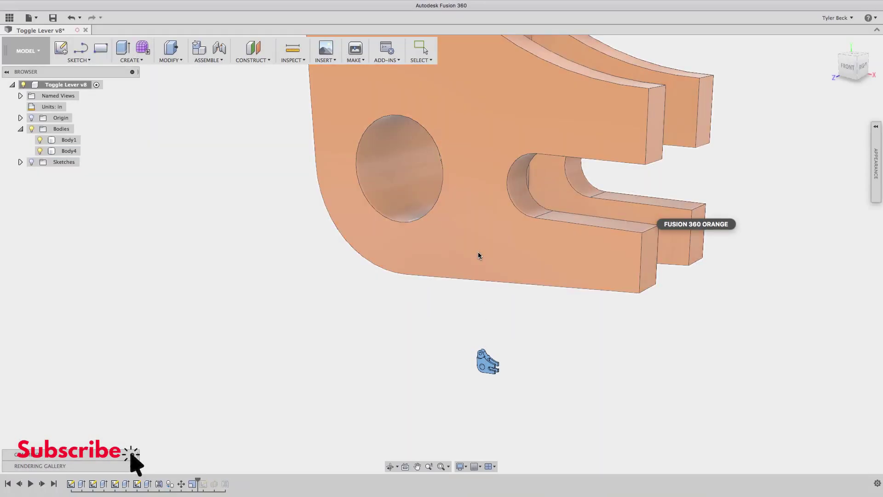
click(478, 250)
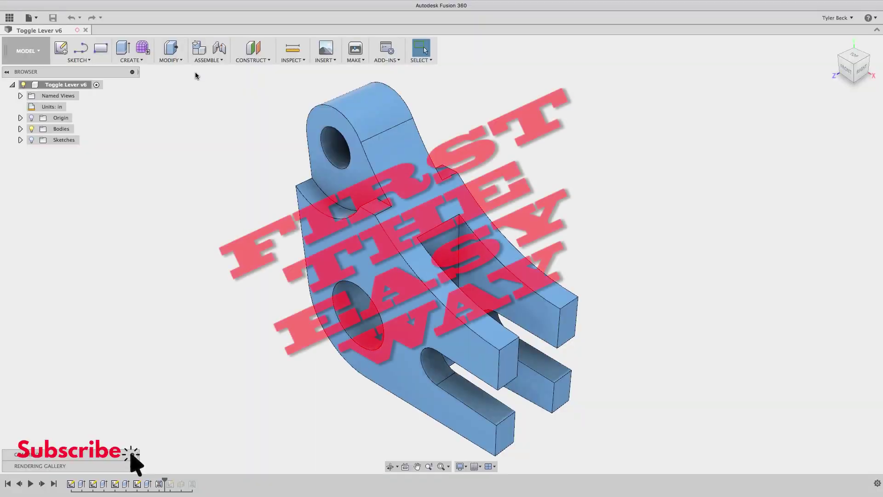
click(179, 61)
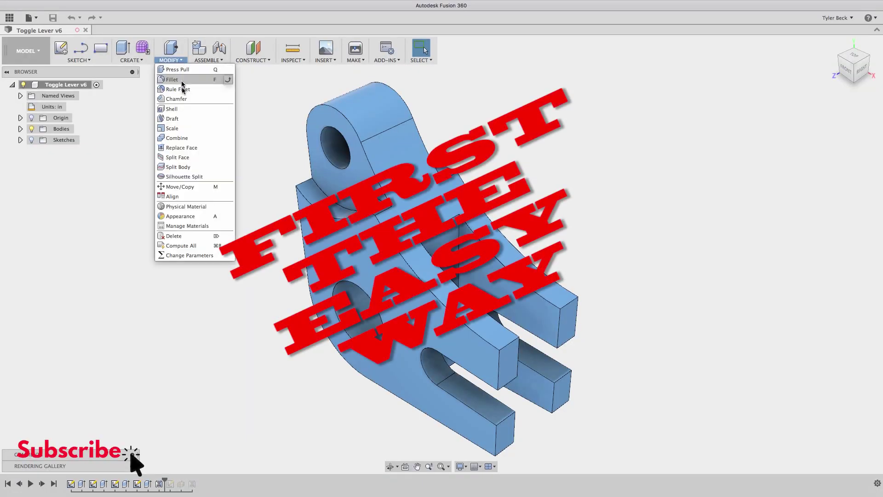
click(184, 129)
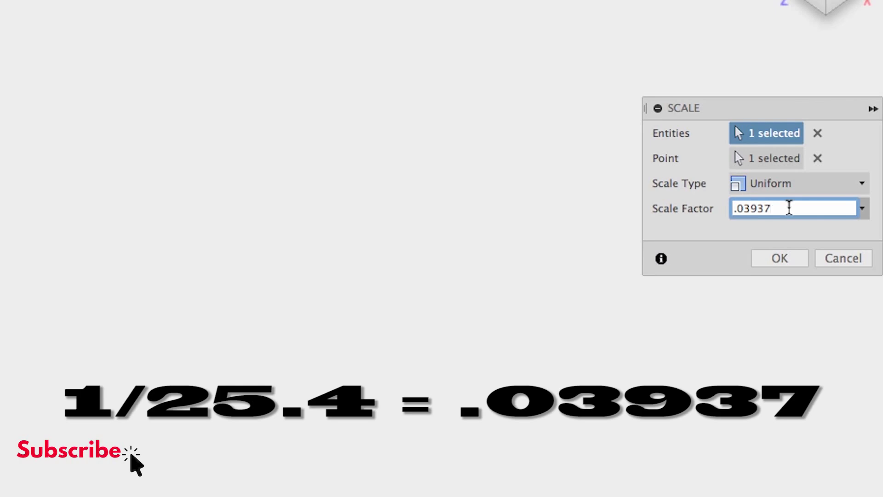
key(Return)
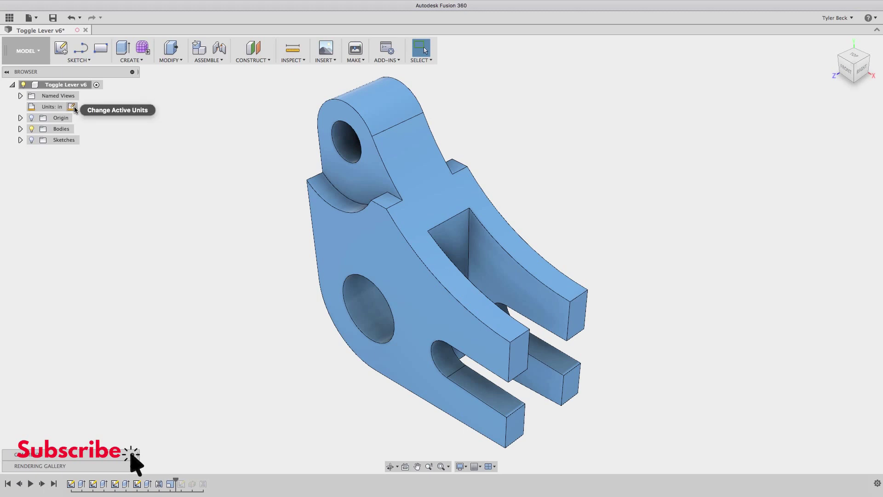
Switch the design's active units to Millimeter
click(74, 107)
click(832, 138)
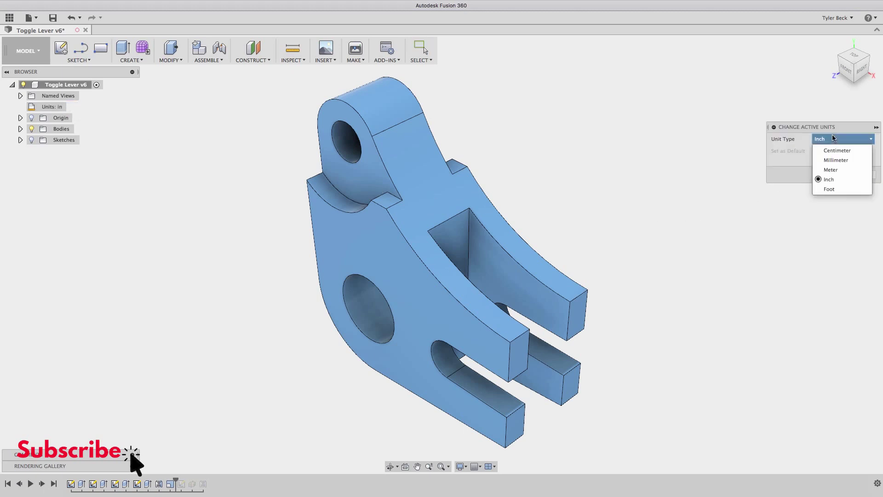
click(836, 157)
click(831, 174)
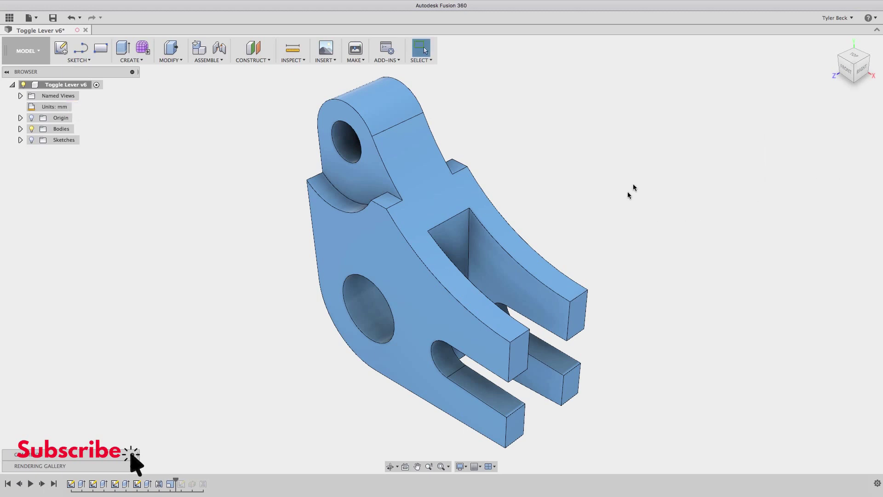
Check a small edge and the long face, then edit Sketch1 from the timeline
click(510, 357)
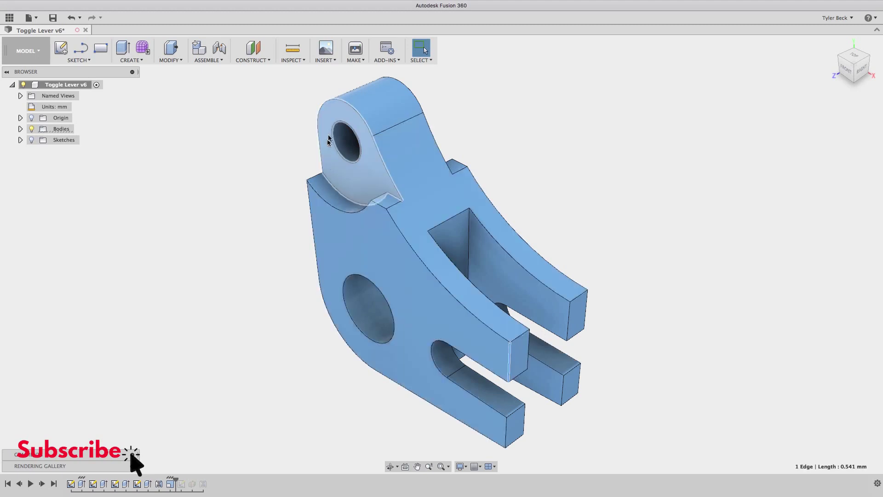
click(388, 214)
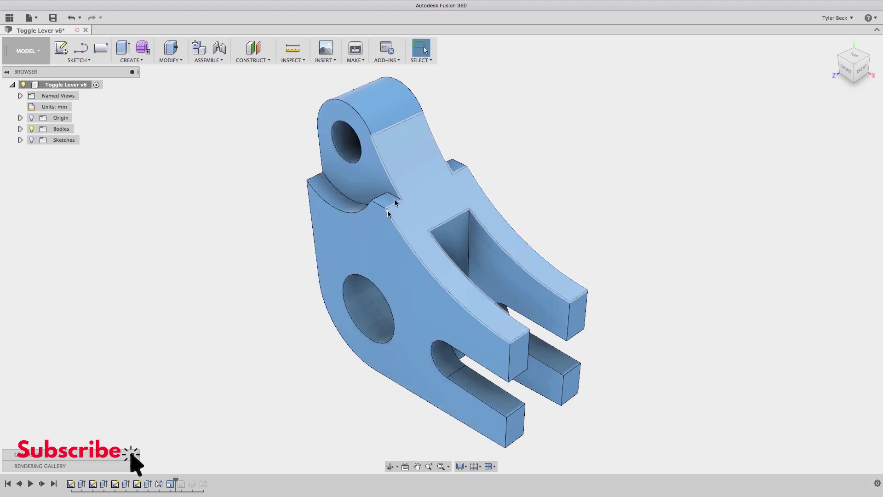
click(69, 484)
right_click(69, 485)
click(87, 383)
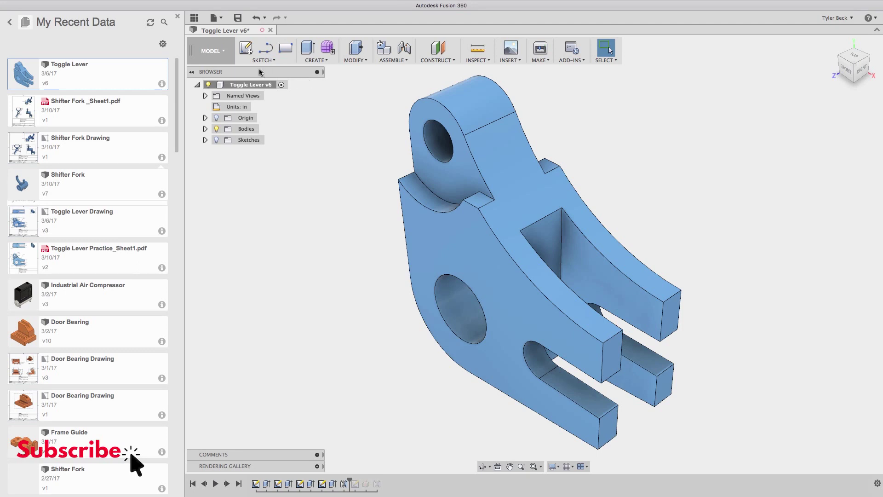
Save a new version with the description 'New Toggle Lever in MM'
click(237, 17)
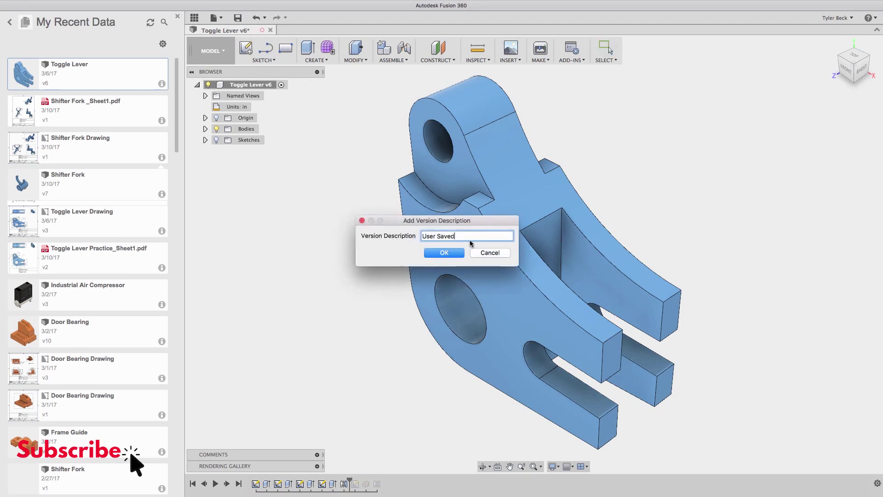
key(super+a)
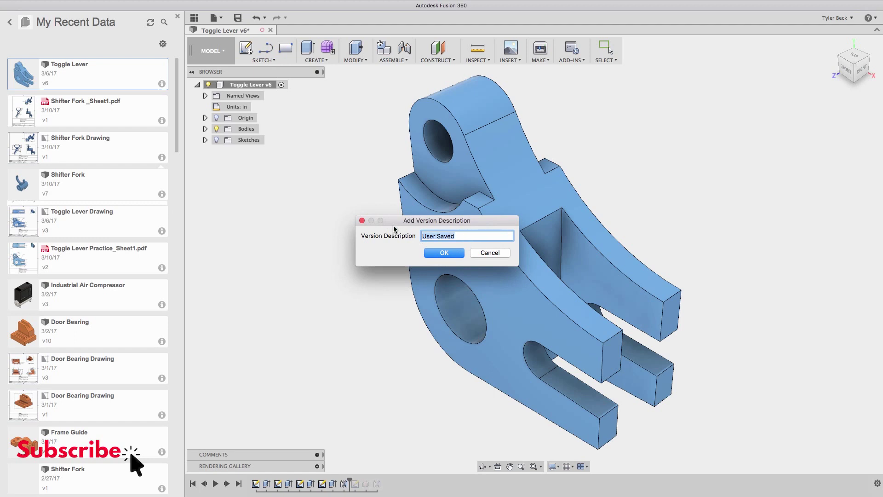
text(New Toggle Lever in Inches)
key(BackSpace)
key(BackSpace)
key(BackSpace)
key(BackSpace)
key(BackSpace)
key(BackSpace)
text(MM)
click(453, 255)
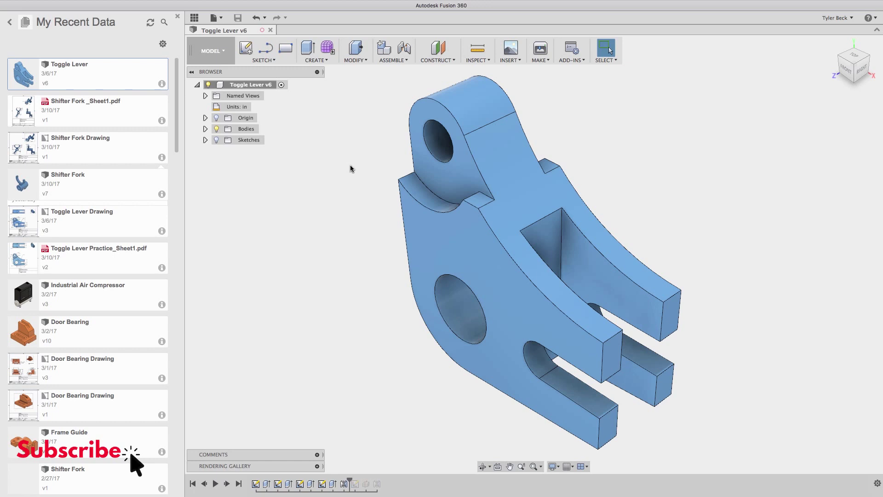
key(p)
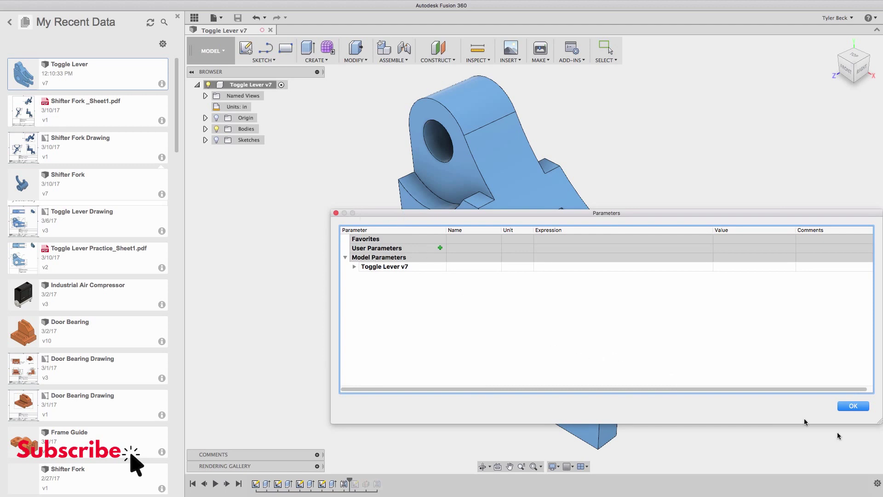
Open Change Parameters and expand Toggle Lever v7 > Sketch1 to list d1–d10
click(848, 406)
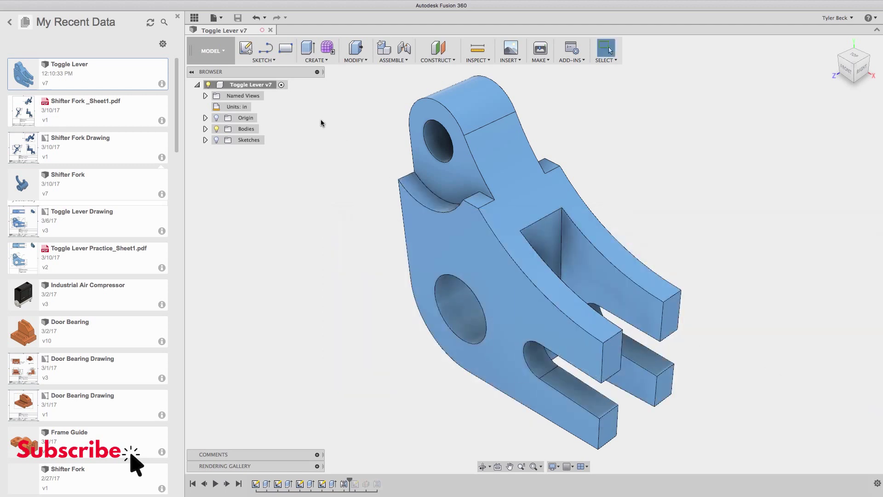
click(354, 61)
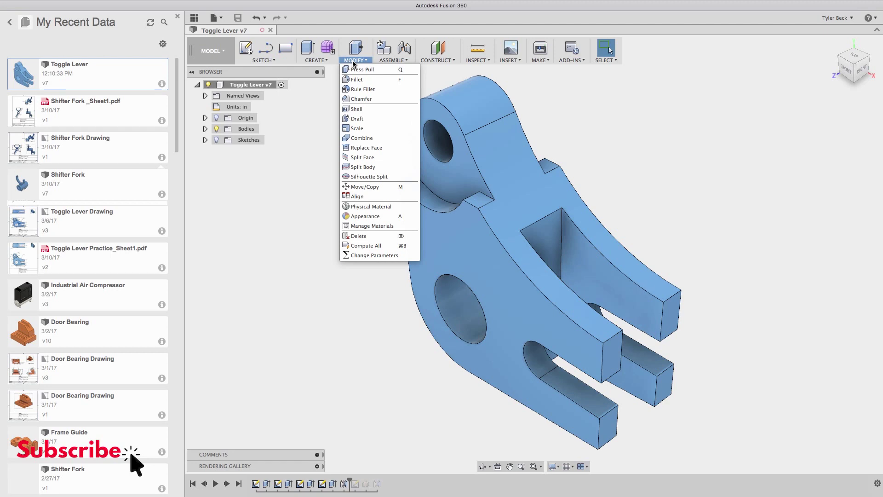
click(372, 255)
click(355, 267)
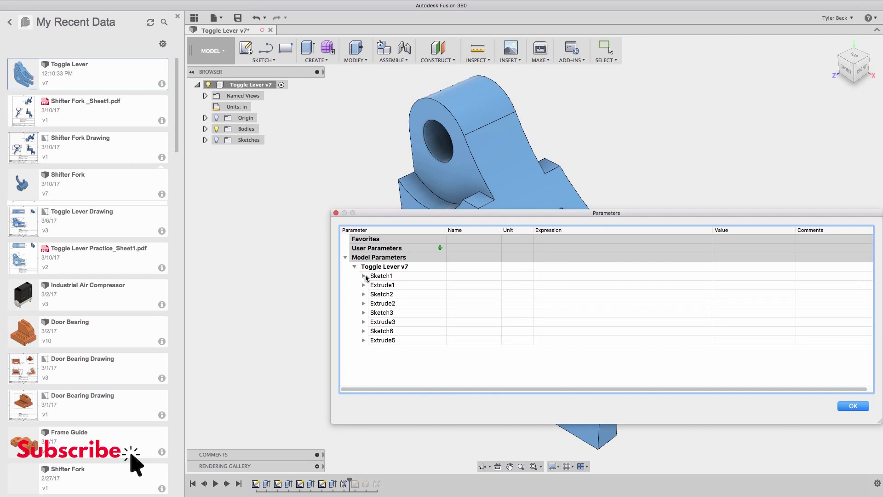
click(364, 276)
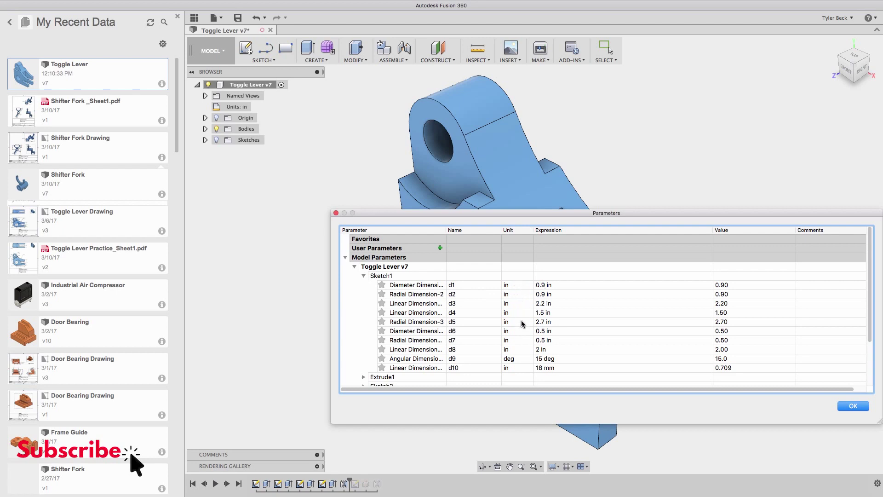
scroll(523, 323, down, 2)
scroll(523, 324, up, 2)
Change the d1, d2 and d3 expressions from inches to mm
click(549, 284)
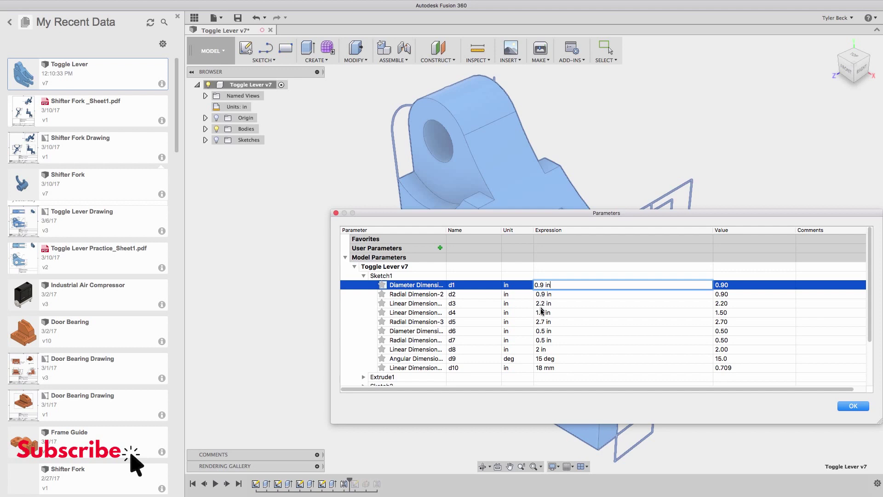
double_click(547, 285)
text(mm)
click(555, 294)
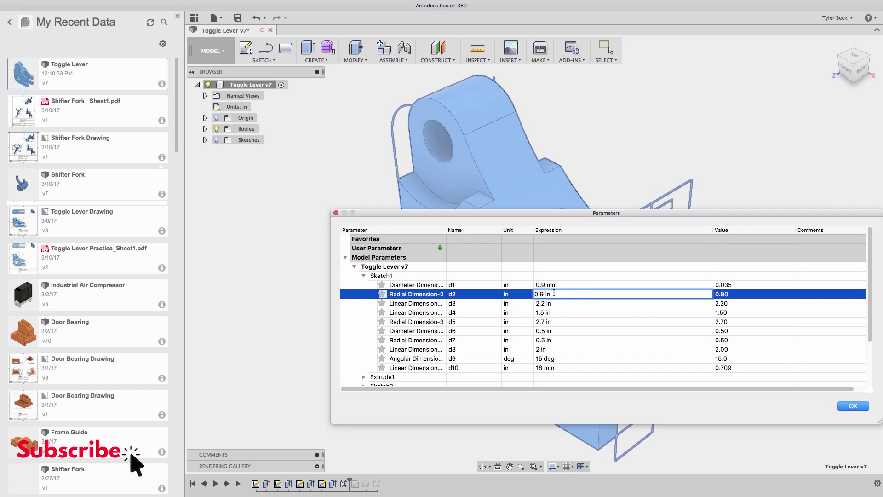
key(BackSpace)
key(BackSpace)
text(mm)
key(Tab)
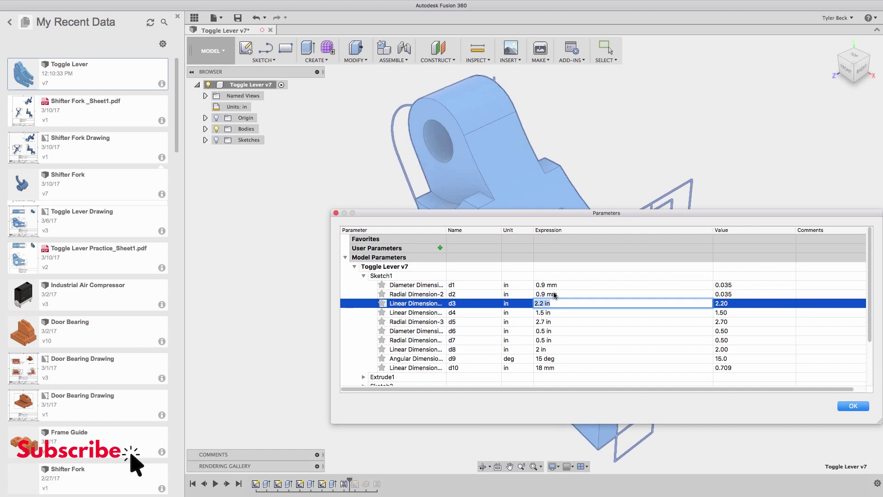
key(Right)
key(BackSpace)
key(BackSpace)
text(mm)
key(Return)
Enter d4 2.7 mm, d5–d6 0.5 mm, d8 2 mm, d9 15 and d10 0.708 mm
text(1.5 mm)
key(Return)
text(2.7 mm)
key(Return)
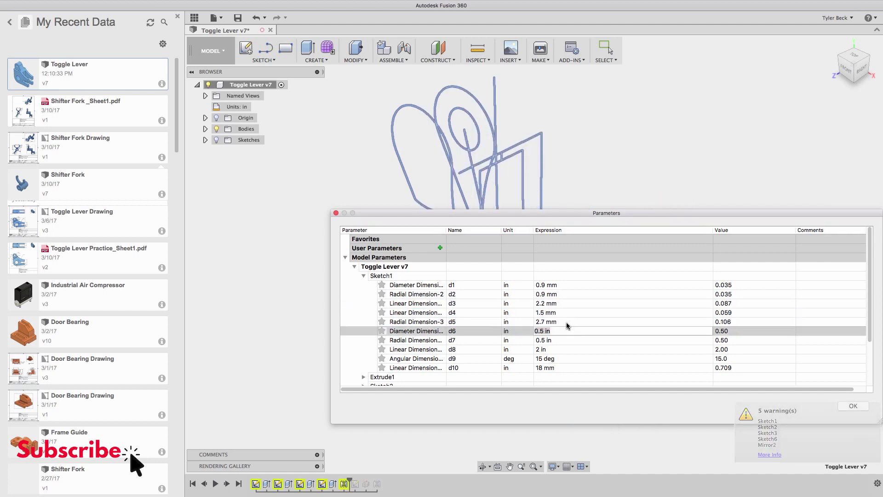
text(0.5 mm)
key(Return)
text(0.5 mm)
key(Return)
text(2 mm)
key(Return)
text(15)
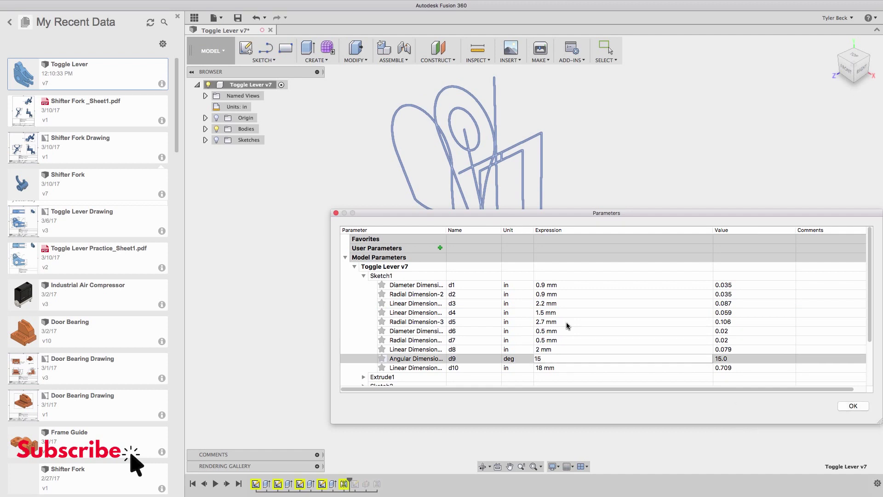
key(Return)
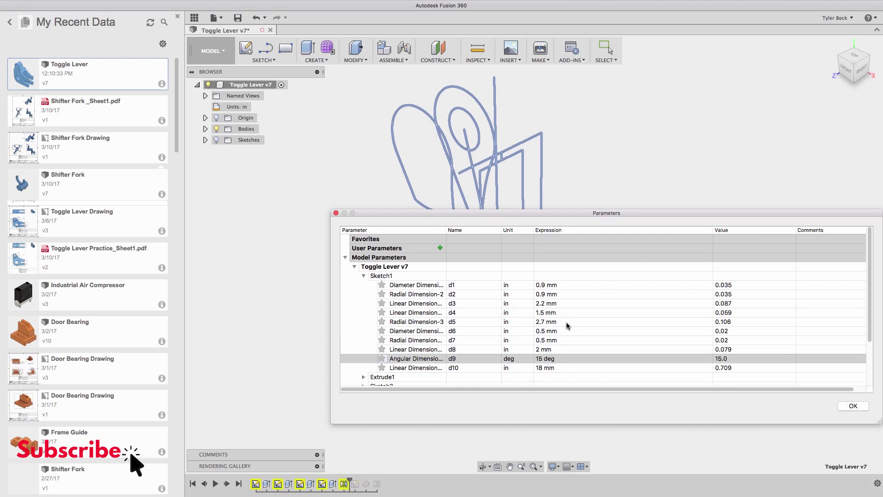
click(557, 367)
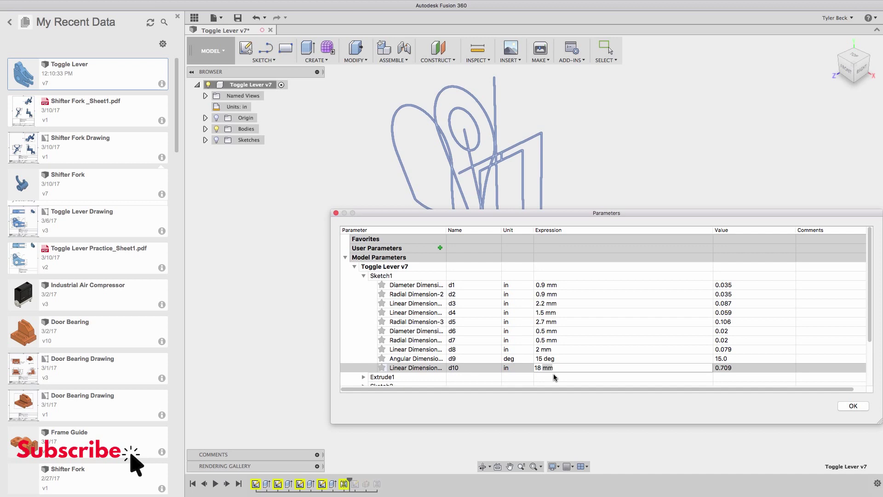
key(Return)
click(569, 348)
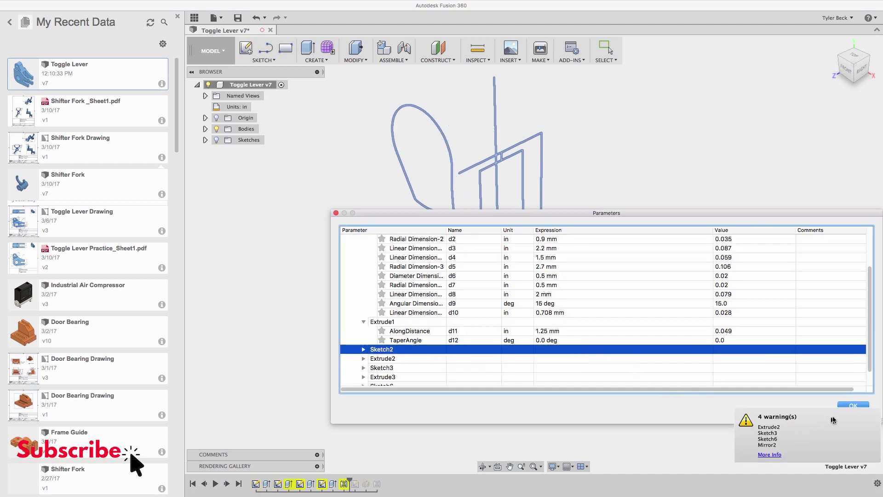
Close Parameters, roll the timeline back to after Extrude1, and centre the base lever block
click(851, 404)
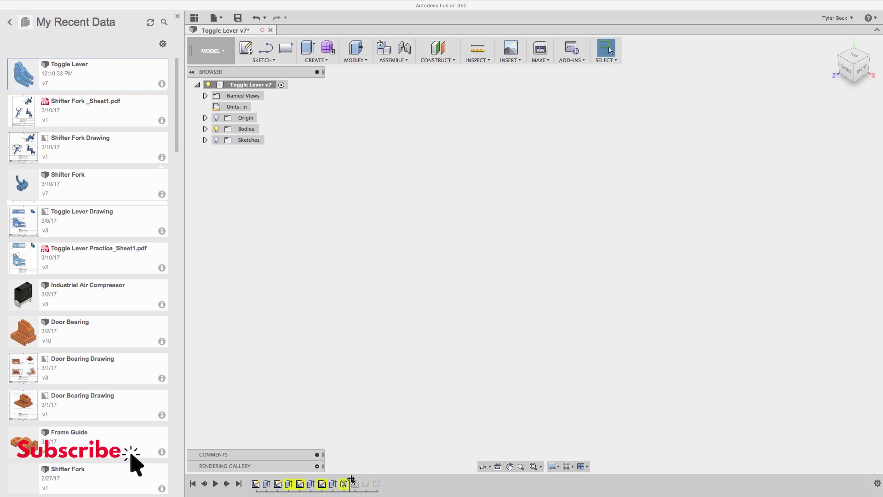
drag(351, 480, 273, 481)
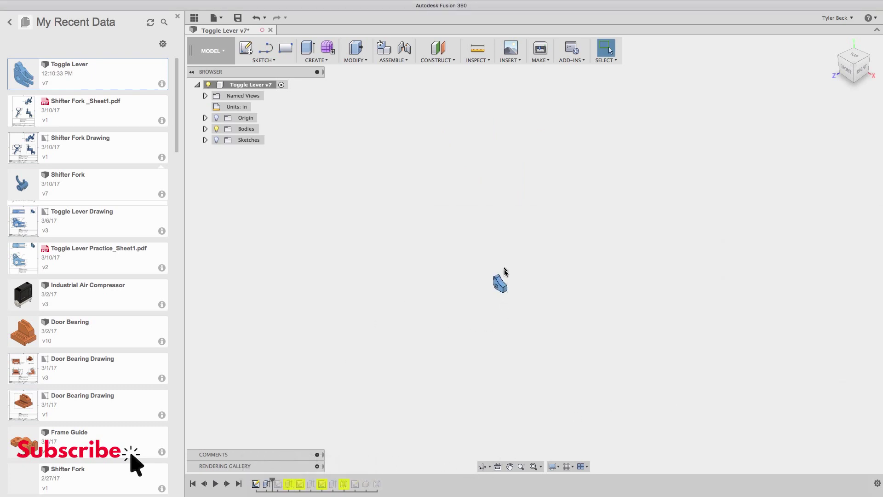
scroll(505, 272, up, 5)
scroll(491, 279, up, 5)
mouse_move(405, 301)
middle_down()
mouse_move(434, 281)
mouse_move(462, 289)
middle_up()
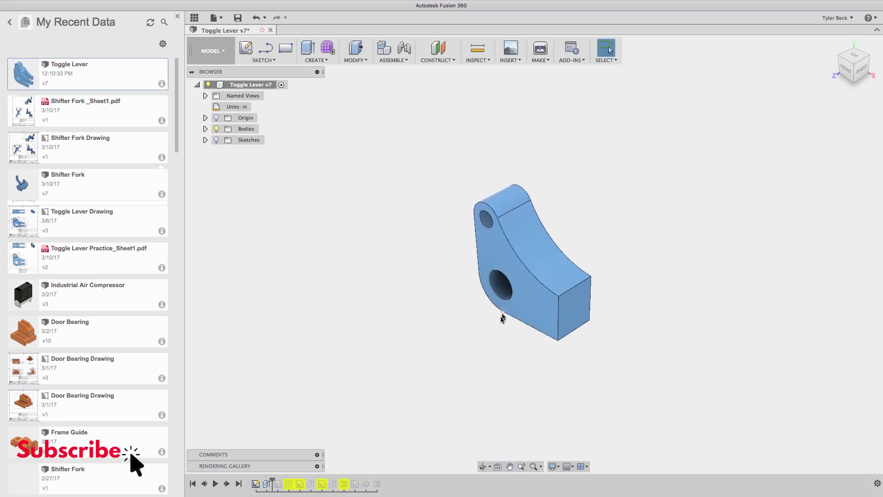
Reopen Change Parameters and convert the Sketch2 and Sketch3 dimension expressions to mm
click(361, 58)
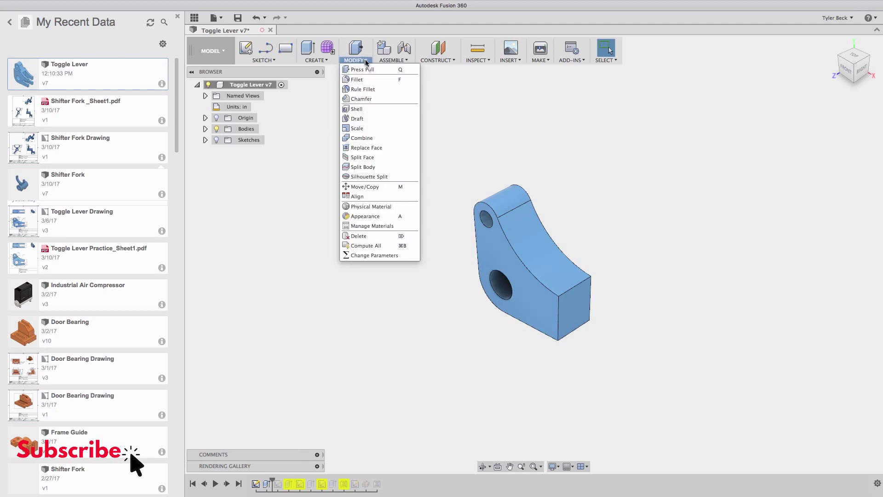
click(372, 255)
scroll(506, 325, down, 3)
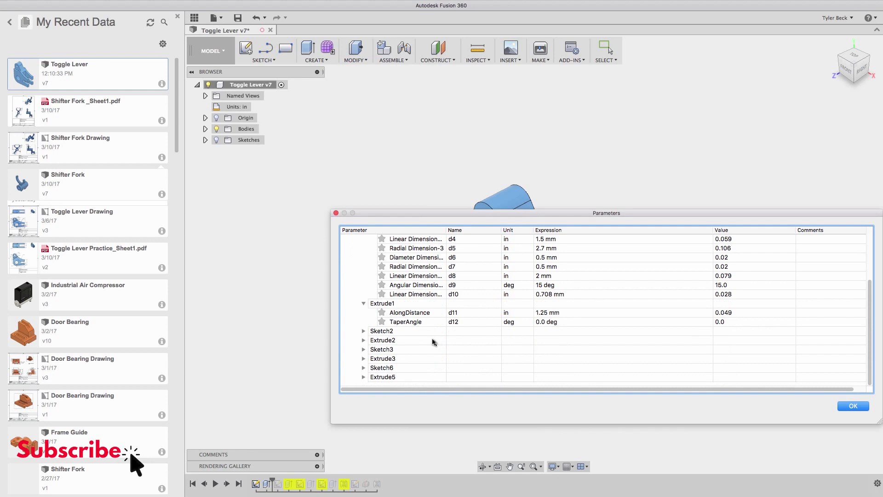
click(364, 331)
click(545, 349)
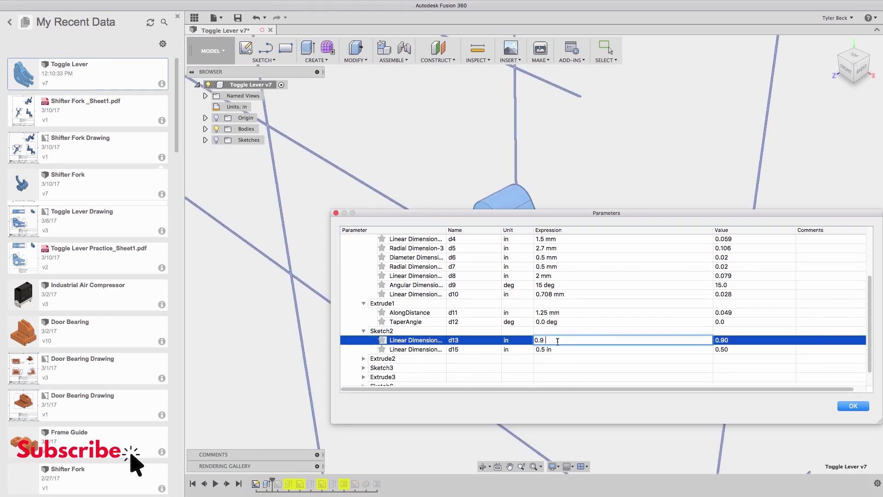
click(363, 359)
scroll(369, 356, down, 2)
click(363, 350)
click(545, 359)
click(558, 367)
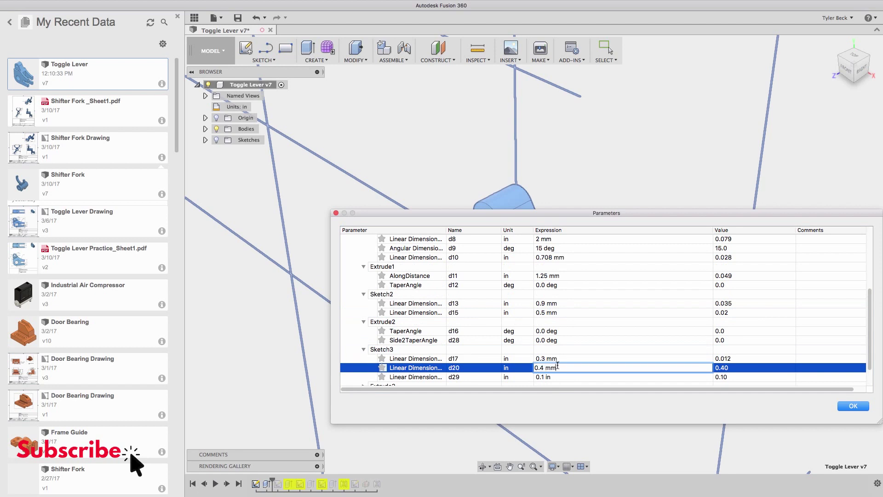
double_click(548, 377)
text(mm)
scroll(547, 377, down, 2)
Expand Extrude3 and start entering -1.49606 mm for its d18 AlongDistance
click(354, 364)
click(539, 349)
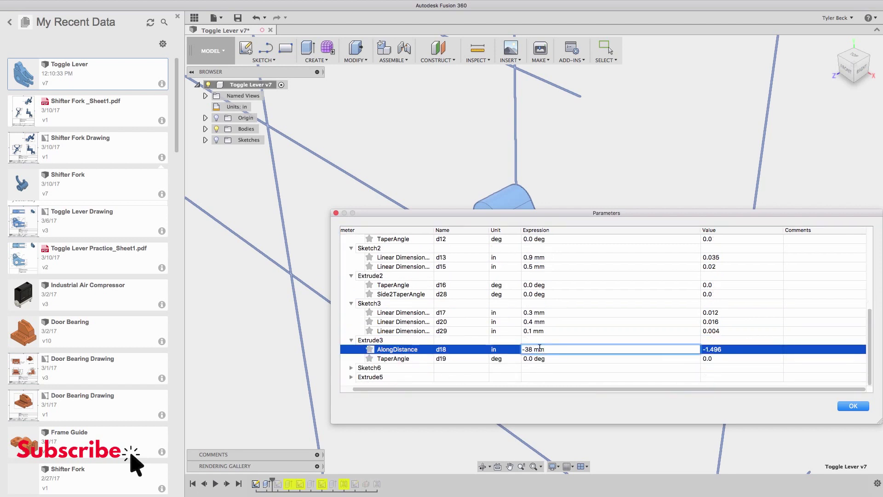
key(super+space)
key(BackSpace)
key(Escape)
click(567, 351)
key(super+a)
text(-1)
Commit d18, set Sketch6's d35 to 0.75 mm, check Extrude5's d37, then close Parameters
click(552, 367)
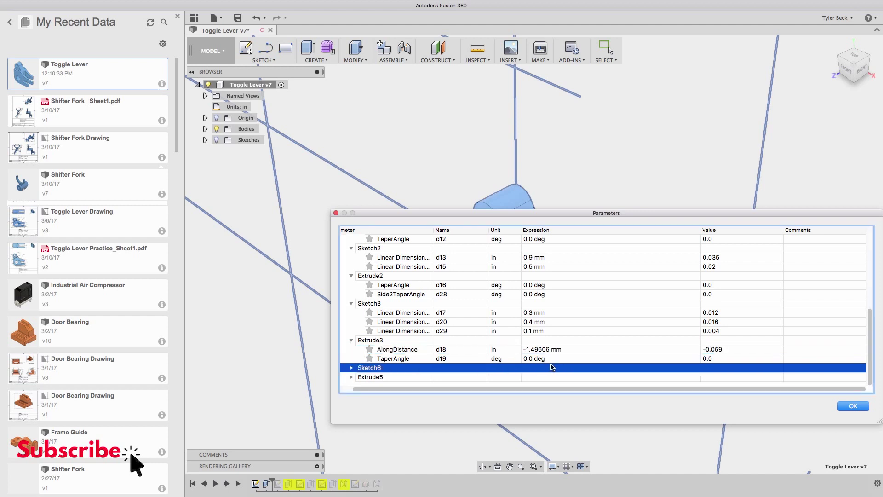
double_click(533, 367)
click(536, 359)
click(534, 367)
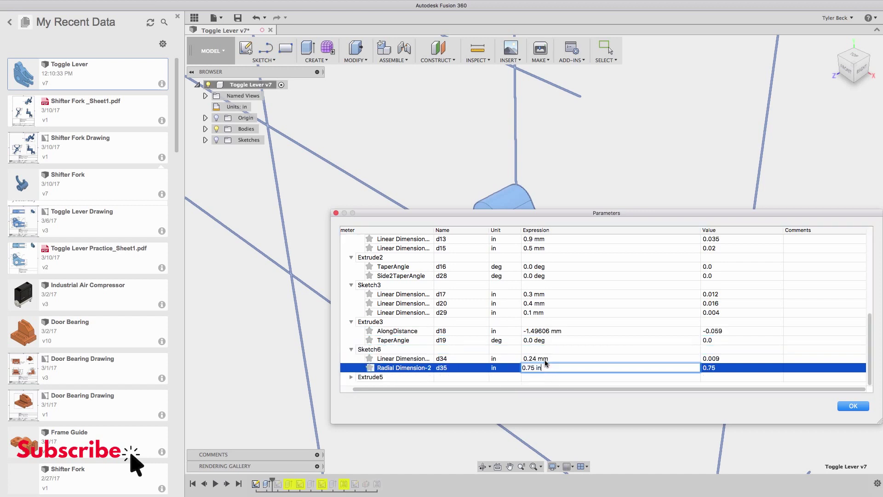
click(434, 377)
click(434, 377)
double_click(552, 367)
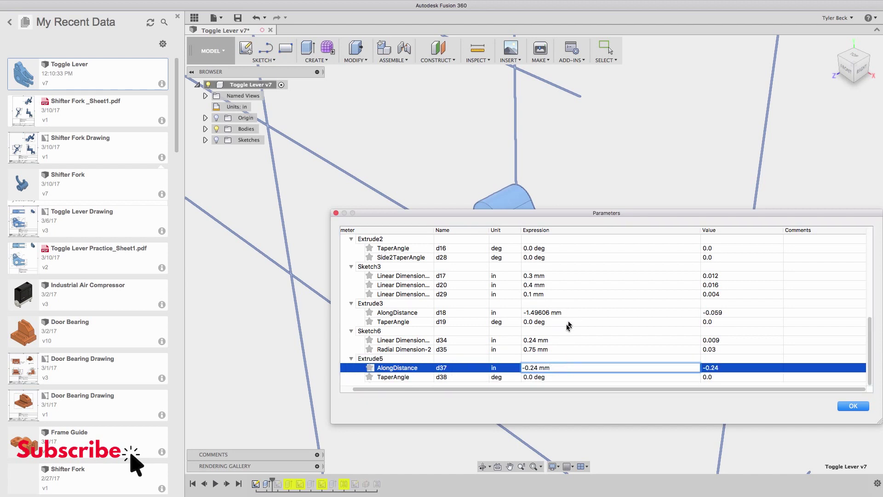
scroll(562, 320, up, 10)
scroll(560, 318, down, 3)
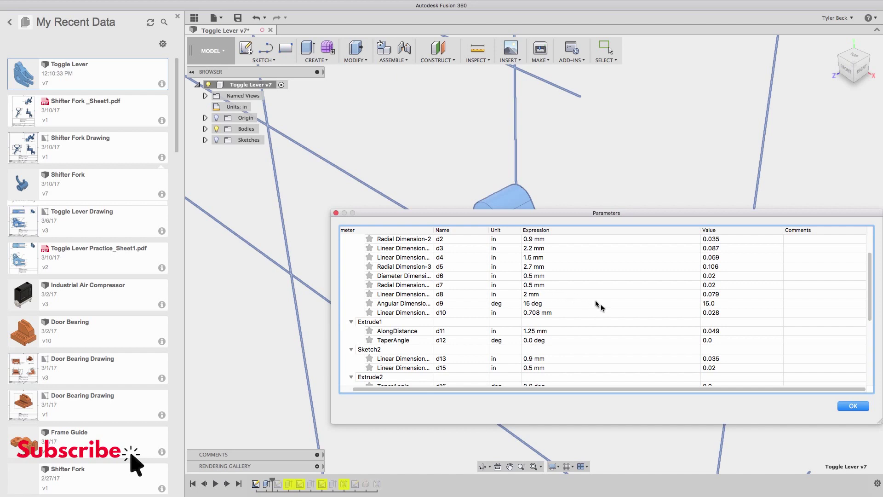
click(852, 406)
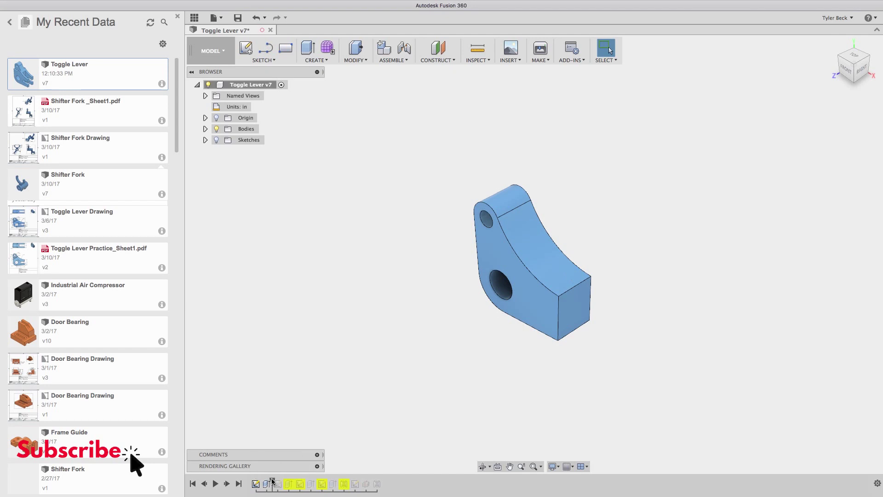
Roll the timeline forward past Sketch6 to restore the forks and slots
drag(274, 483, 349, 482)
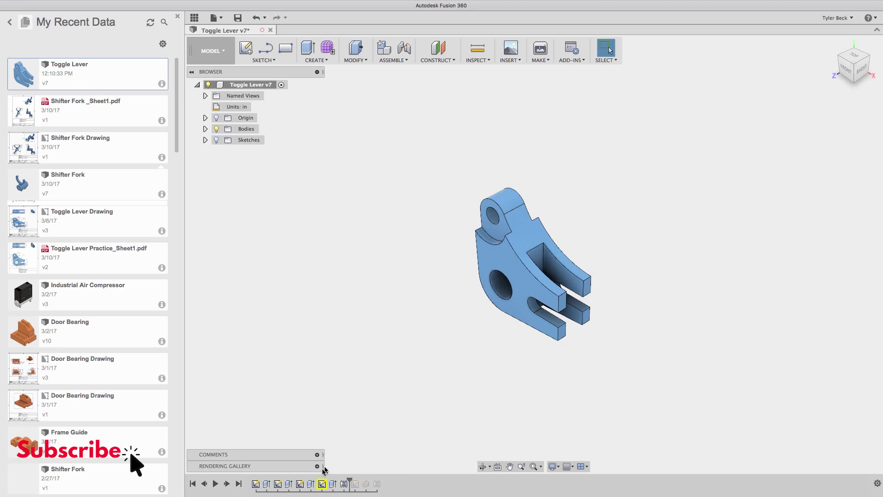
right_click(322, 483)
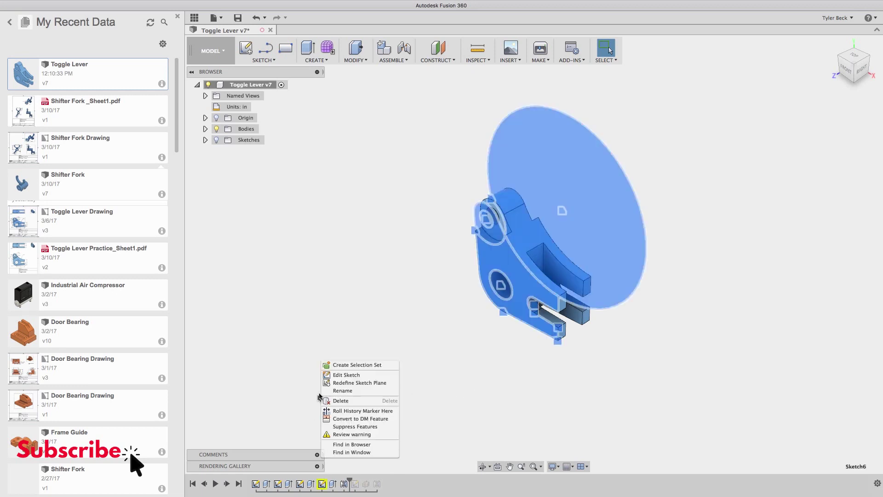
click(352, 435)
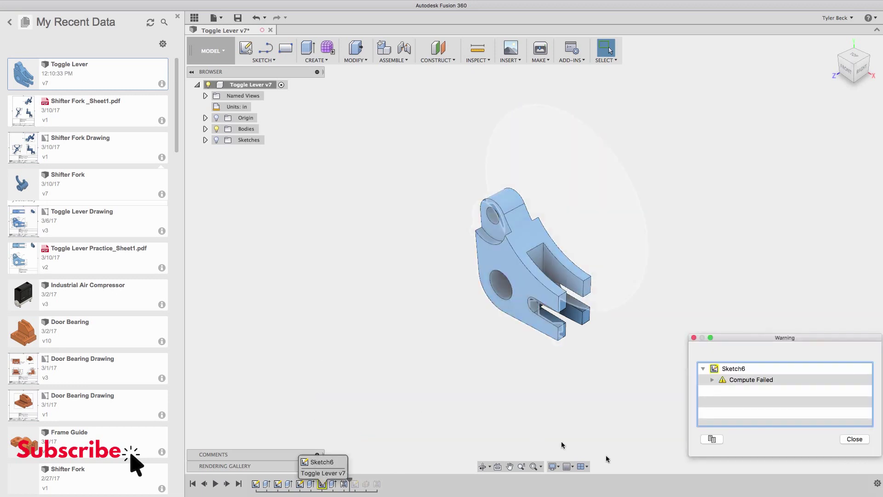
click(731, 380)
click(712, 380)
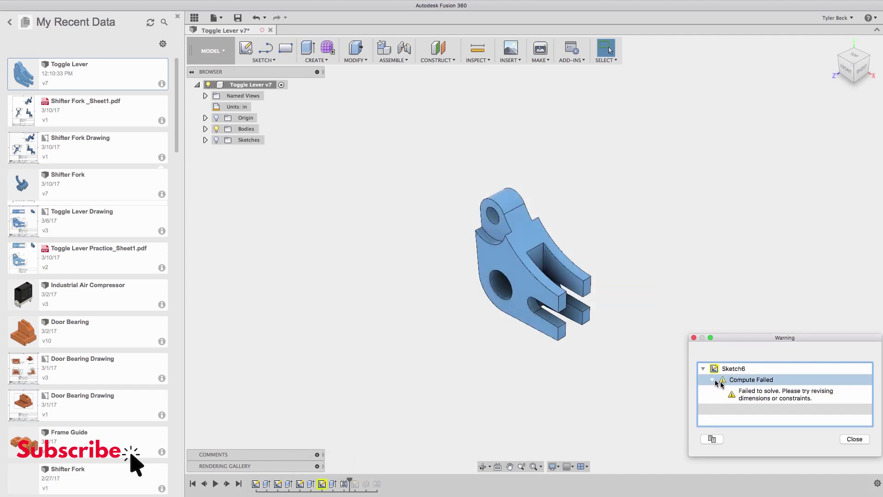
click(757, 395)
click(855, 439)
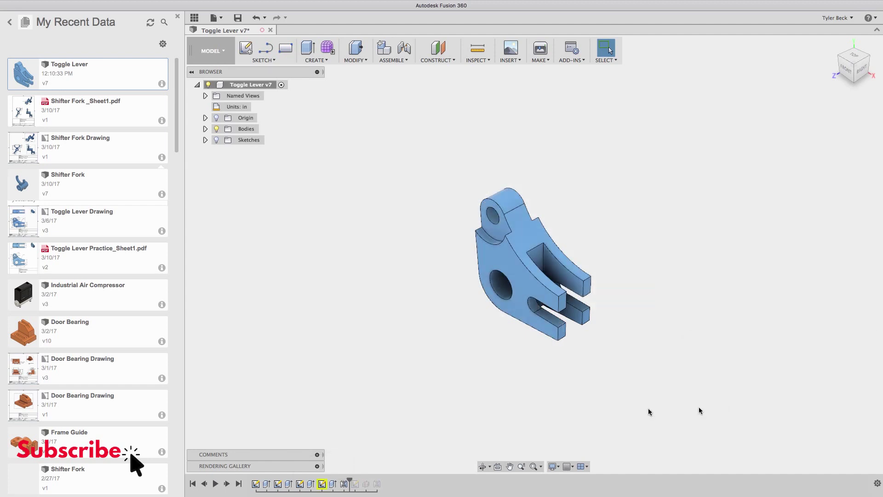
right_click(323, 488)
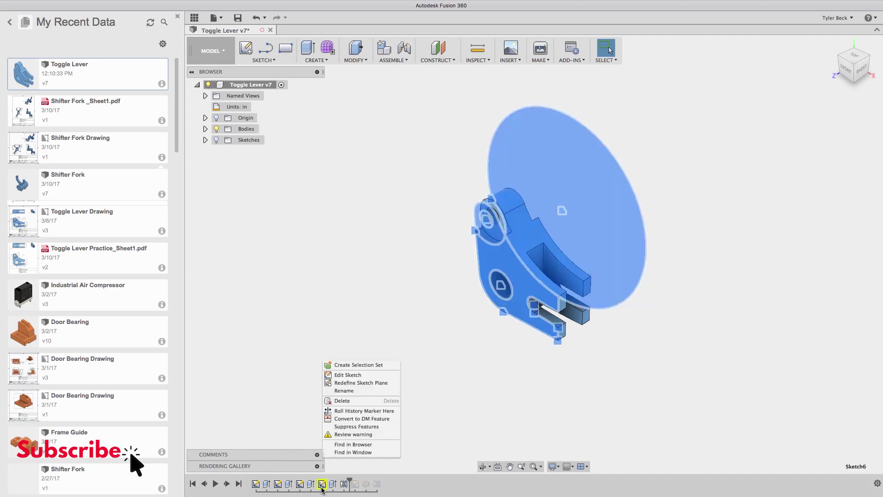
Edit Sketch6 and drag its geometry to see which parts are unconstrained
click(346, 375)
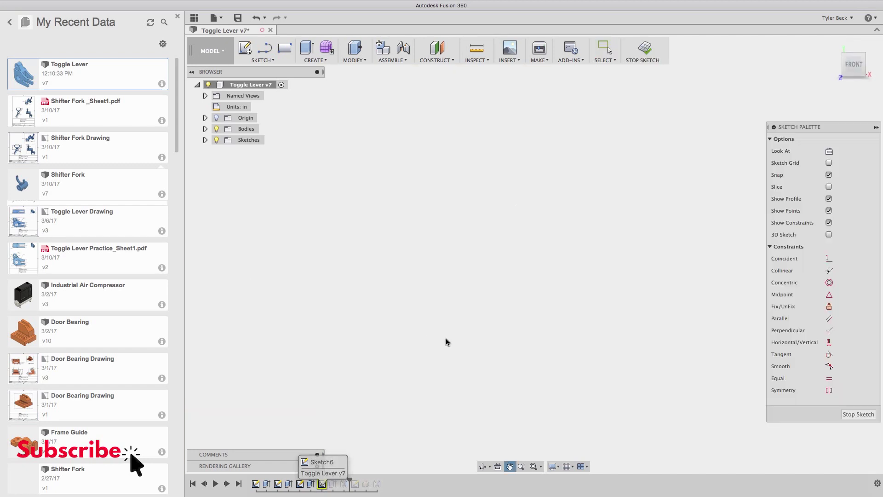
mouse_move(452, 357)
mouse_down()
mouse_move(448, 341)
mouse_move(489, 400)
mouse_up()
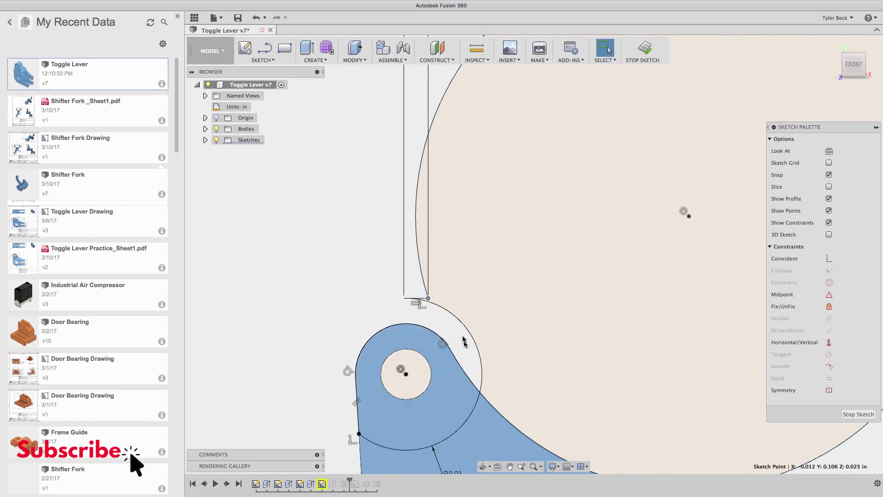
scroll(462, 335, down, 4)
scroll(461, 335, down, 5)
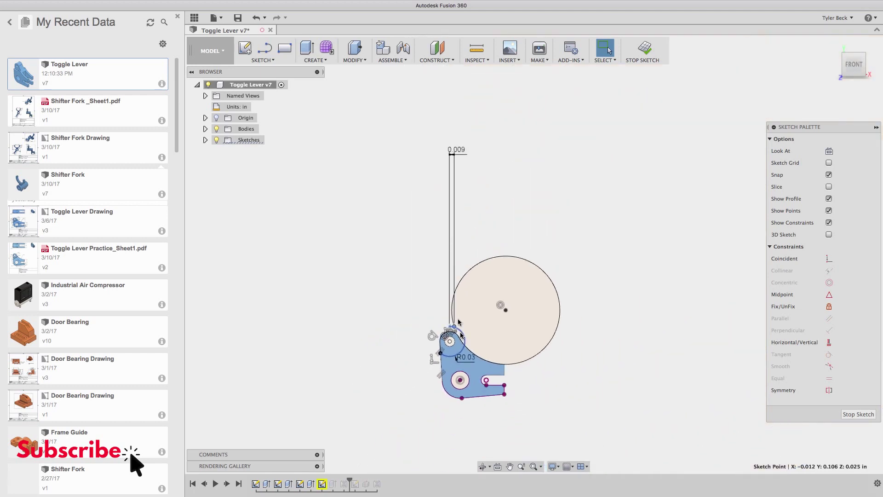
key(Escape)
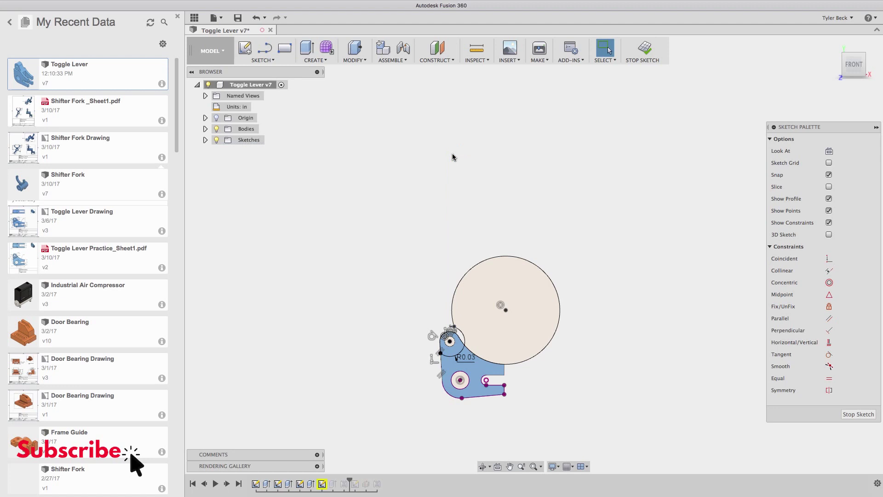
scroll(501, 300, up, 6)
Draw a horizontal line from the arc's right end to the lever's curved edge
key(s)
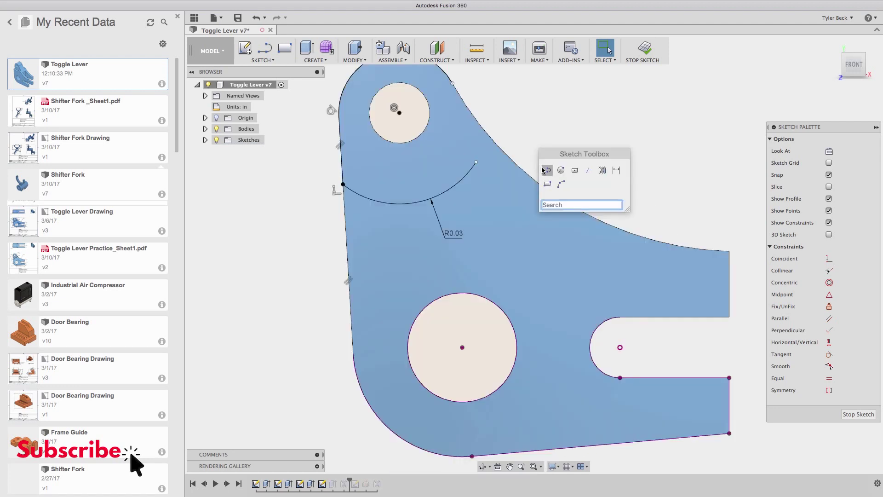
click(547, 171)
click(476, 164)
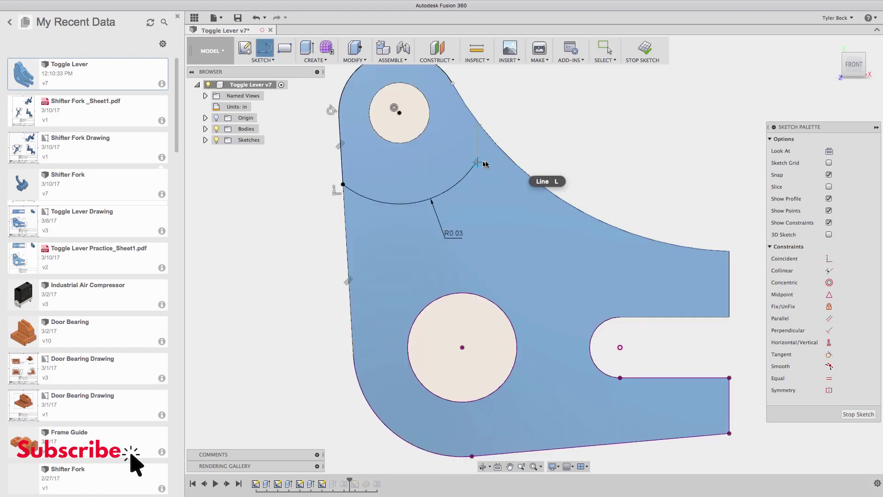
click(514, 161)
key(Escape)
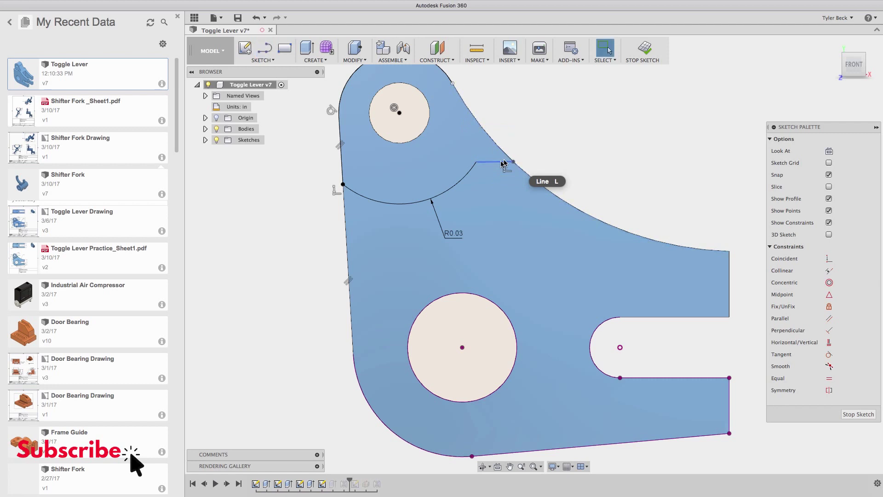
click(501, 163)
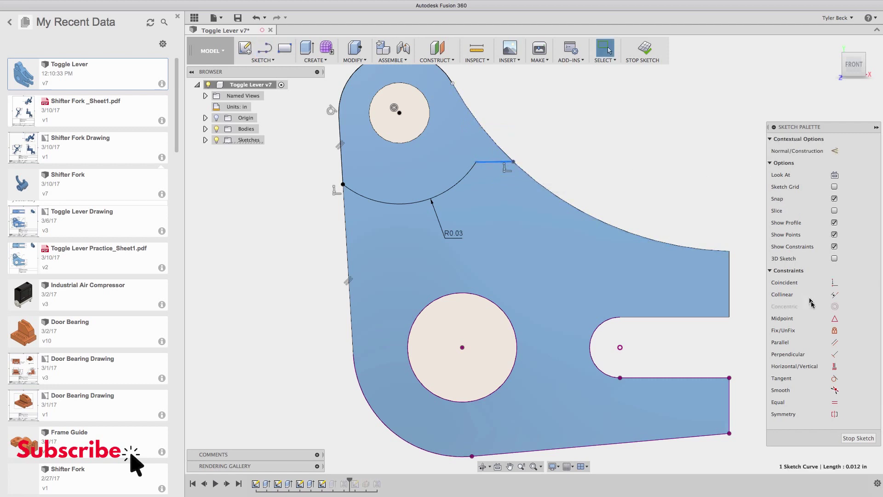
click(835, 366)
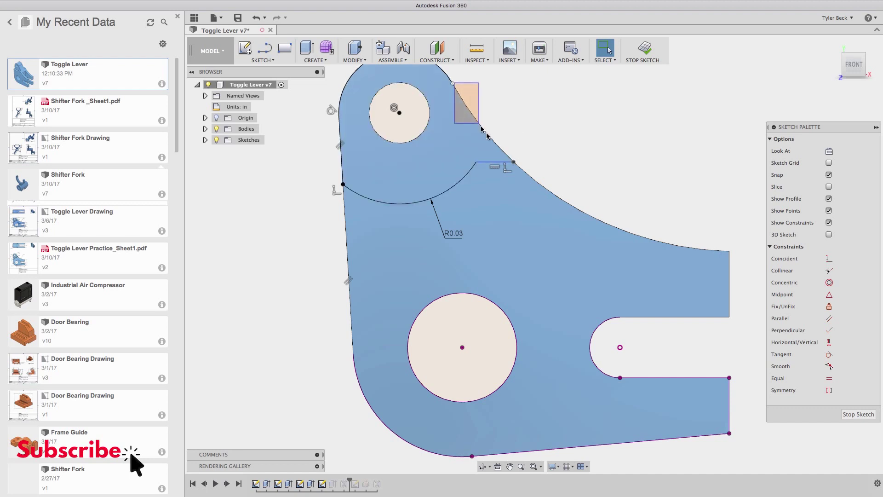
Dimension the new line to 0.01 and finish the sketch
key(d)
click(487, 162)
click(501, 118)
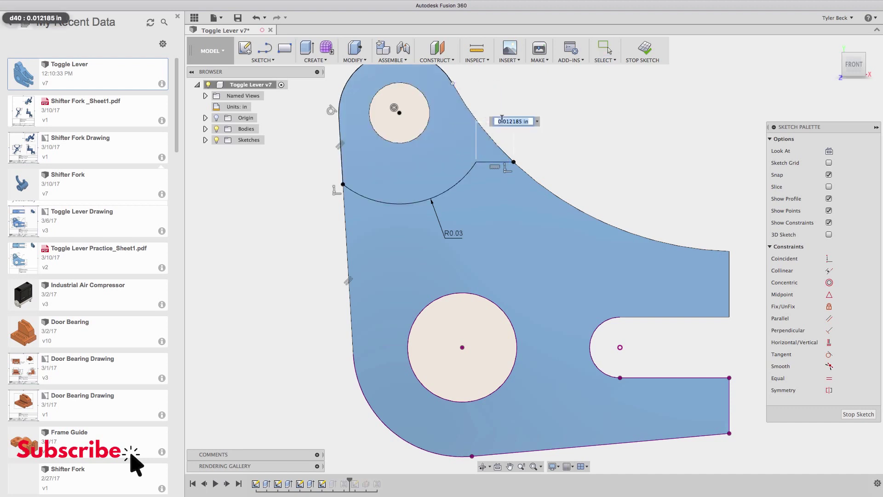
text(0.01)
key(Return)
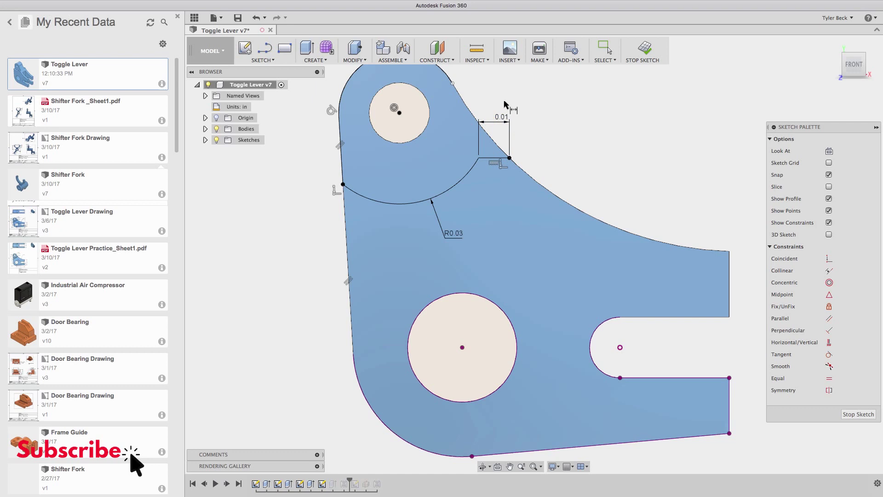
key(Escape)
click(466, 107)
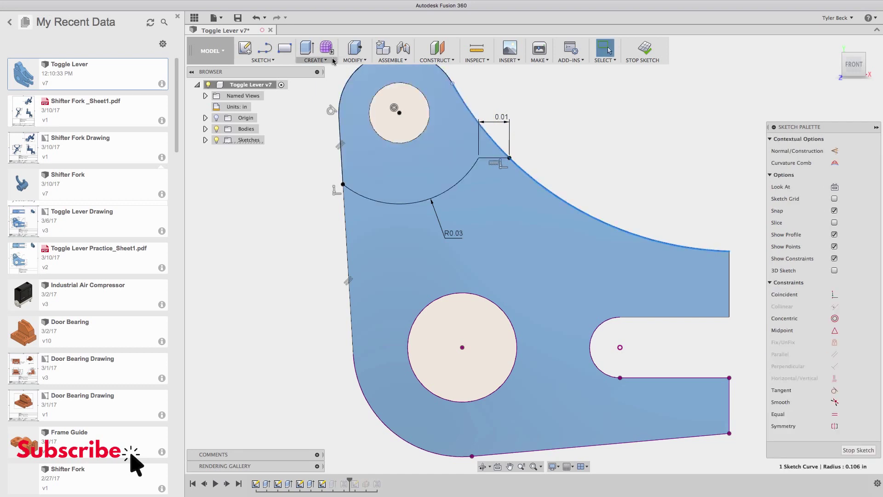
click(315, 60)
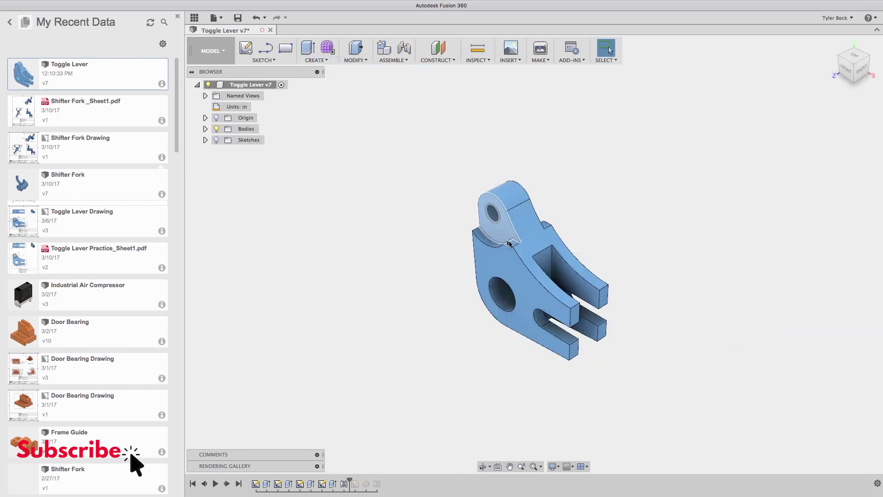
scroll(523, 225, up, 2)
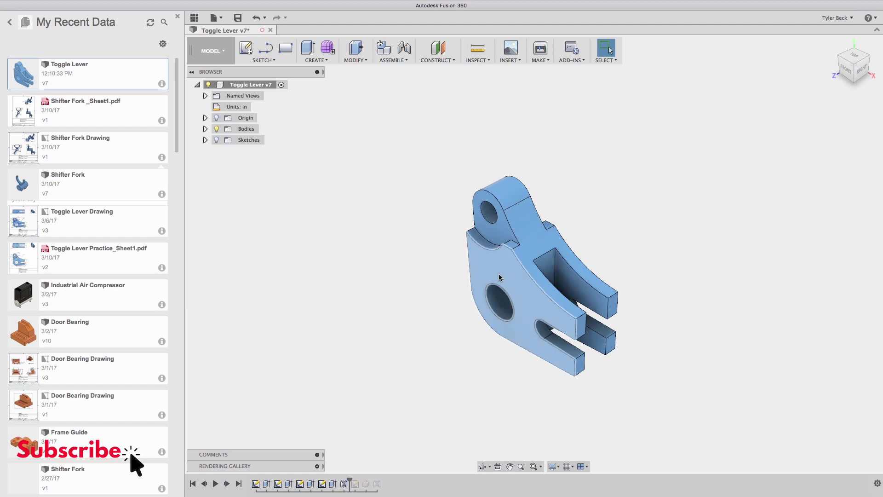
shift+middle_drag(501, 276, 544, 253)
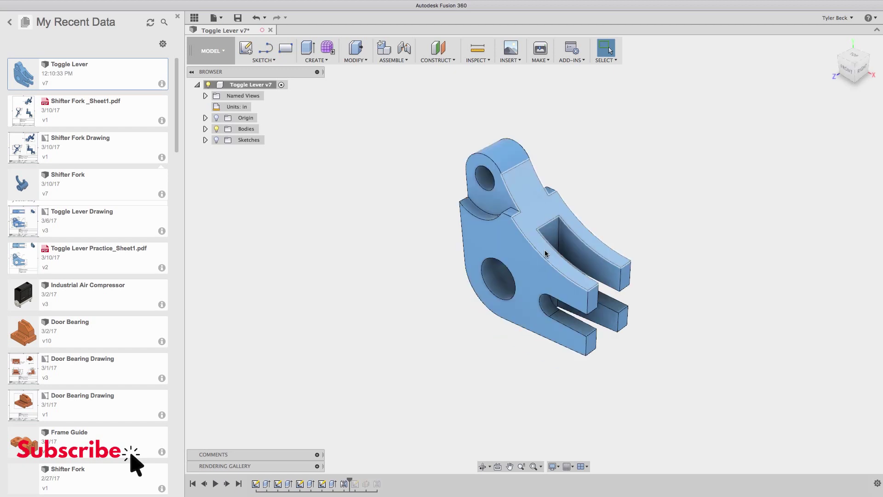